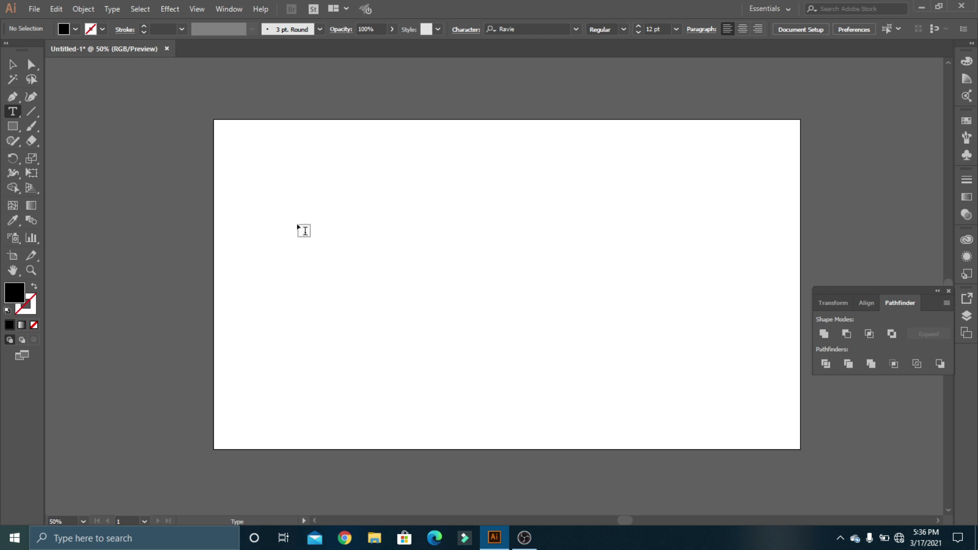
# Add the letter "A" as text, enlarge it to a large heading size and place it in the left half of the artboard.
pyautogui.click(346, 222)
pyautogui.press('BackSpace')
pyautogui.press('Escape')
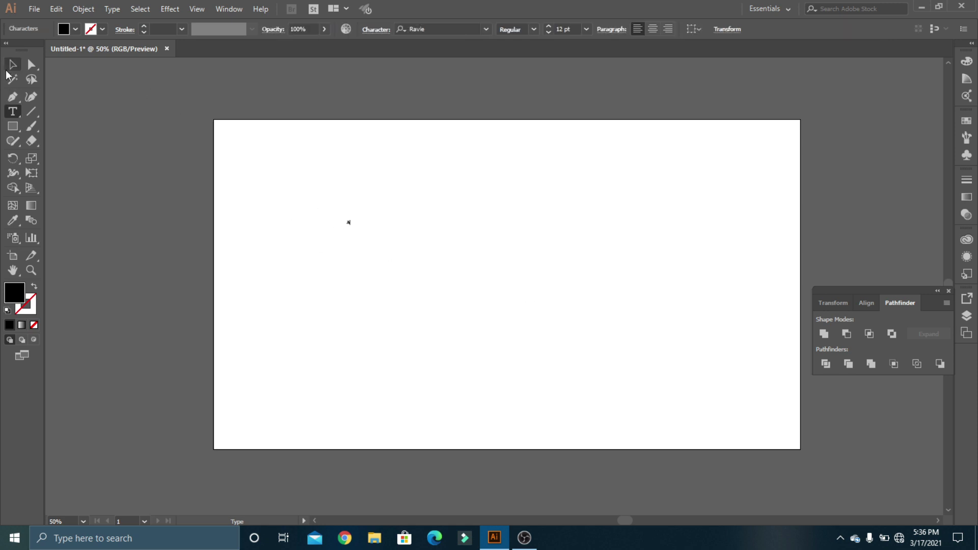
pyautogui.moveTo(352, 227); pyautogui.dragTo(504, 336)
pyautogui.moveTo(421, 271); pyautogui.dragTo(314, 198)
pyautogui.moveTo(351, 232); pyautogui.dragTo(361, 264)
pyautogui.click(525, 232)
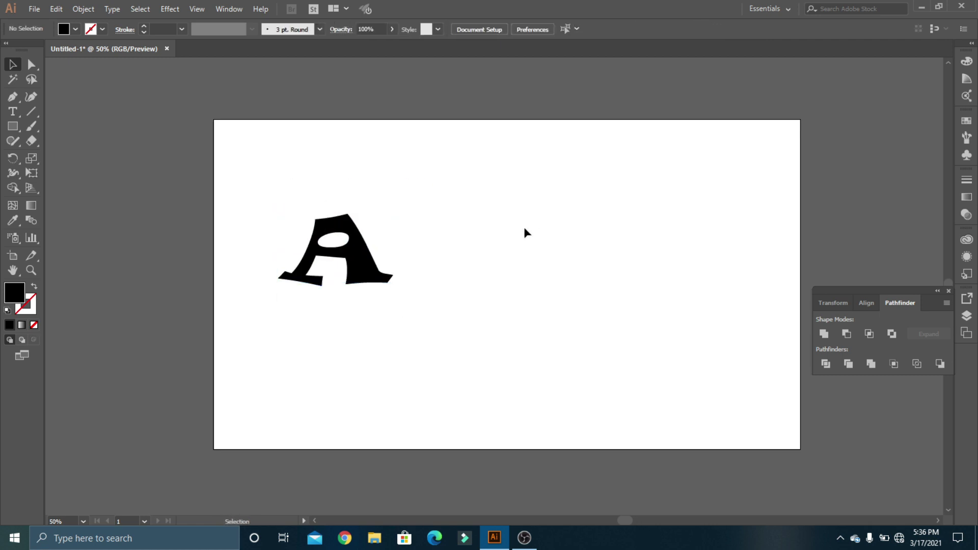
# Add the text "For", scale it up to about 179 pt and place it just right of the letter A.
pyautogui.press('t')
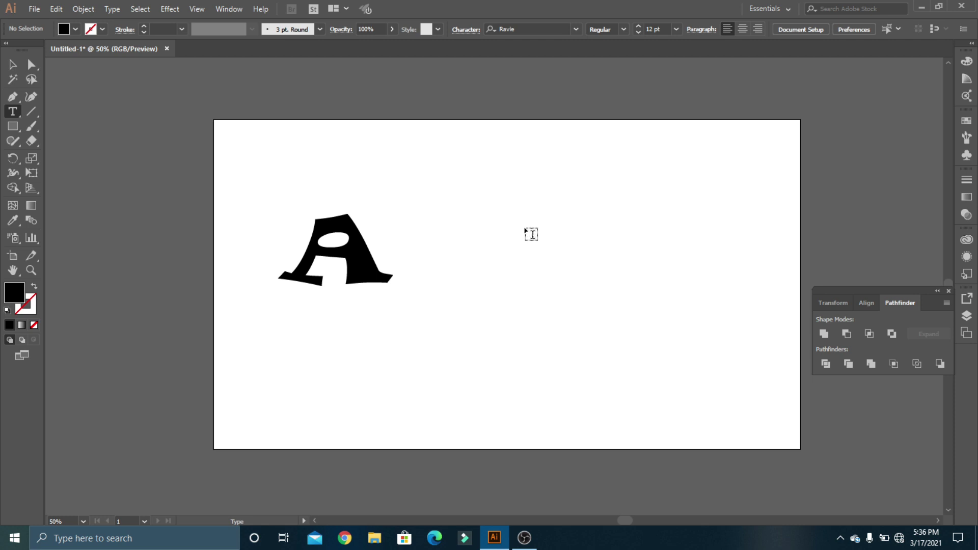
pyautogui.click(525, 227)
pyautogui.press('BackSpace')
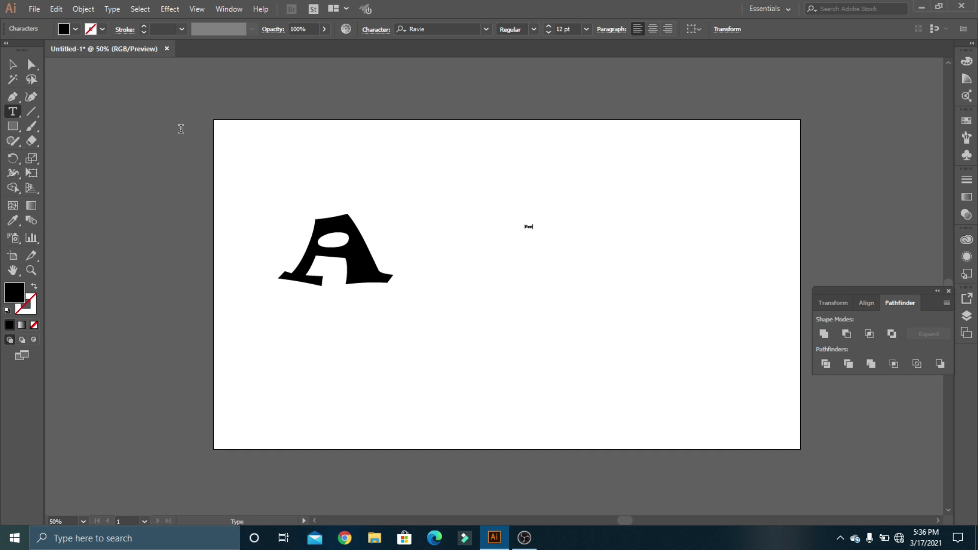
pyautogui.click(13, 65)
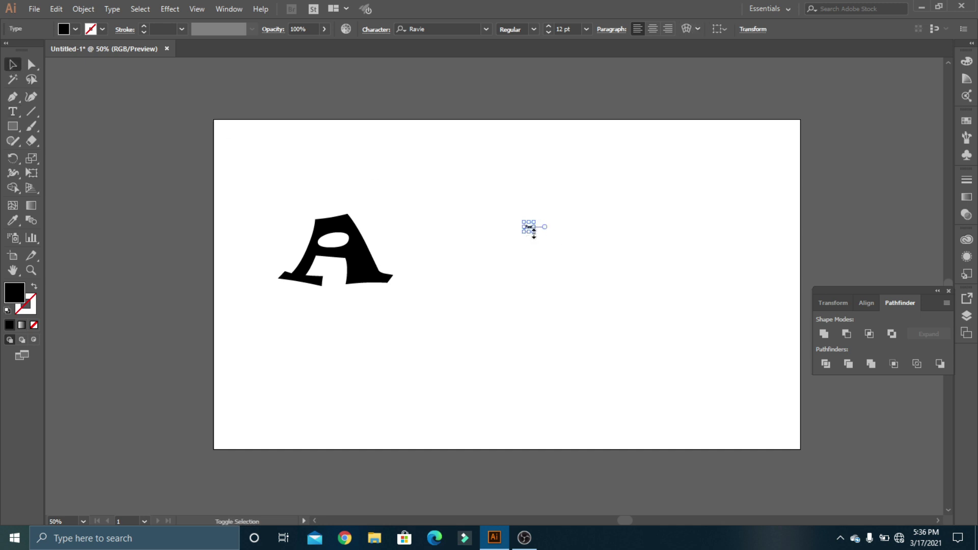
pyautogui.moveTo(537, 231); pyautogui.dragTo(612, 297)
pyautogui.moveTo(517, 255); pyautogui.dragTo(389, 234)
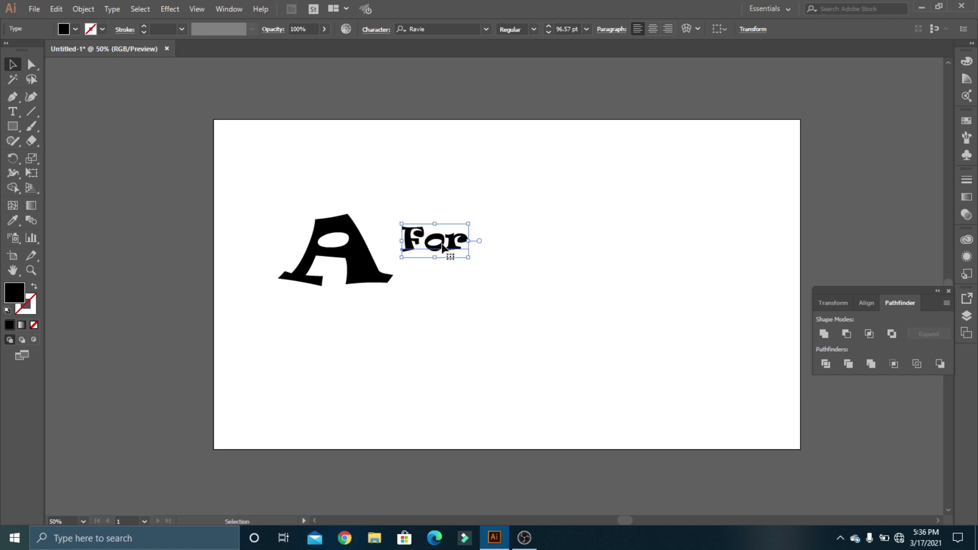
pyautogui.moveTo(467, 258); pyautogui.dragTo(525, 286)
pyautogui.moveTo(474, 263)
pyautogui.mouseDown()
pyautogui.moveTo(487, 256)
pyautogui.moveTo(477, 257)
pyautogui.mouseUp()
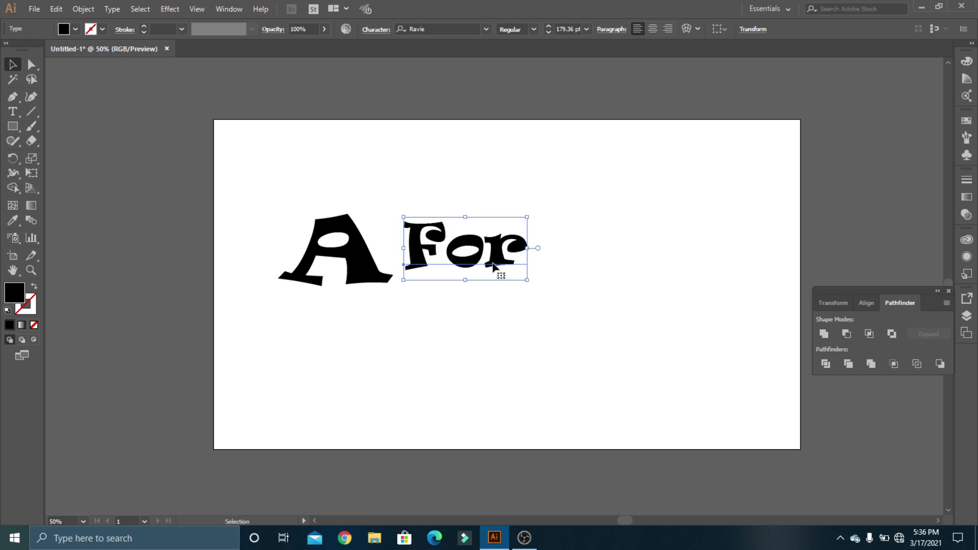
pyautogui.click(564, 268)
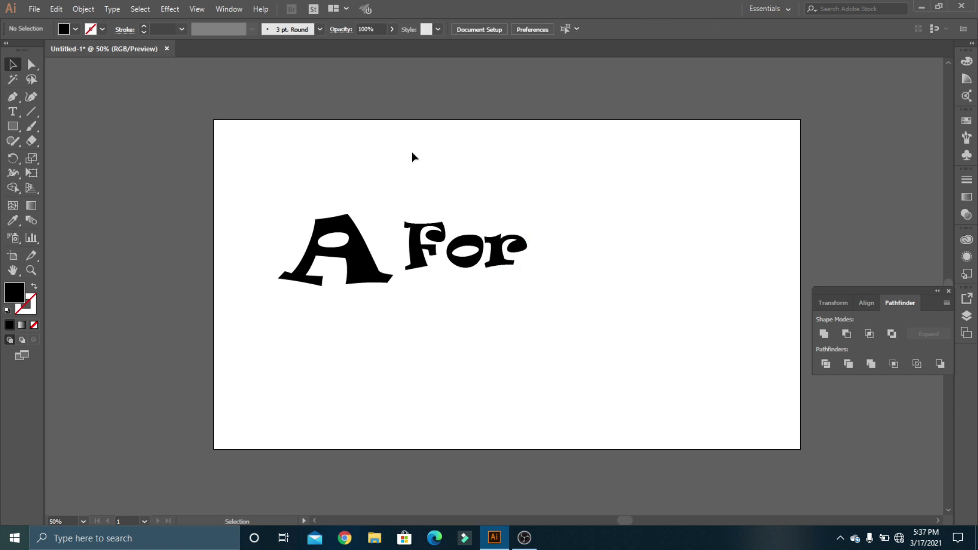
# Add the text "you", scale it up to about 104 pt and place it beneath "For".
pyautogui.press('t')
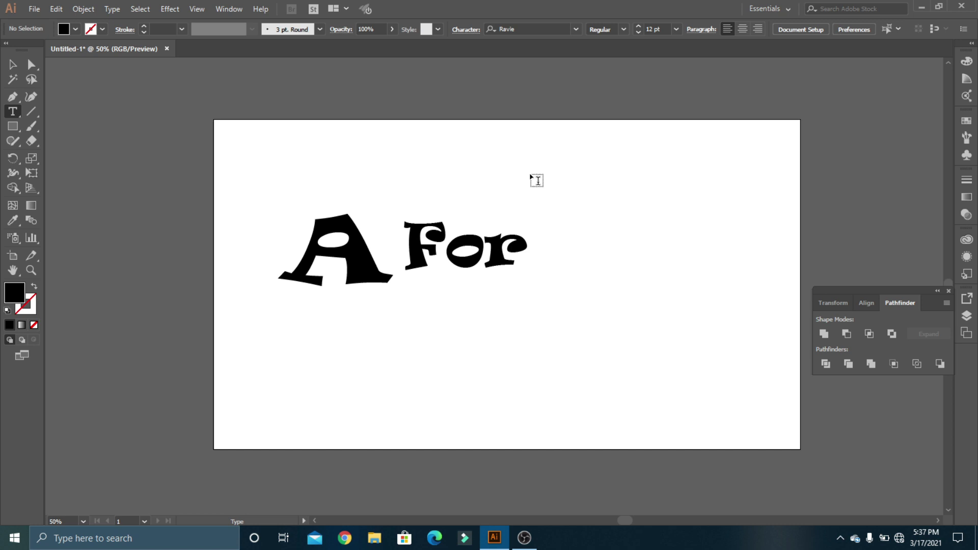
pyautogui.click(623, 212)
pyautogui.press('BackSpace')
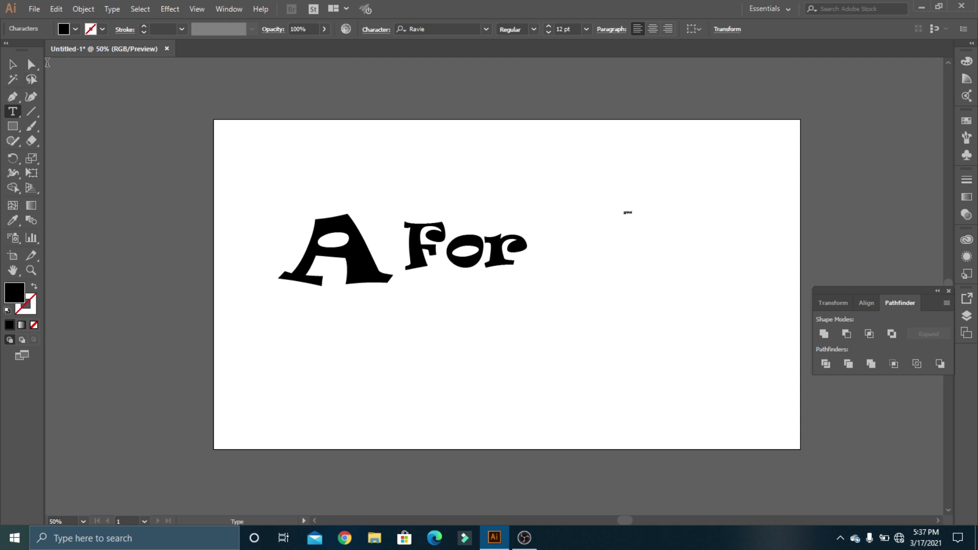
pyautogui.click(13, 64)
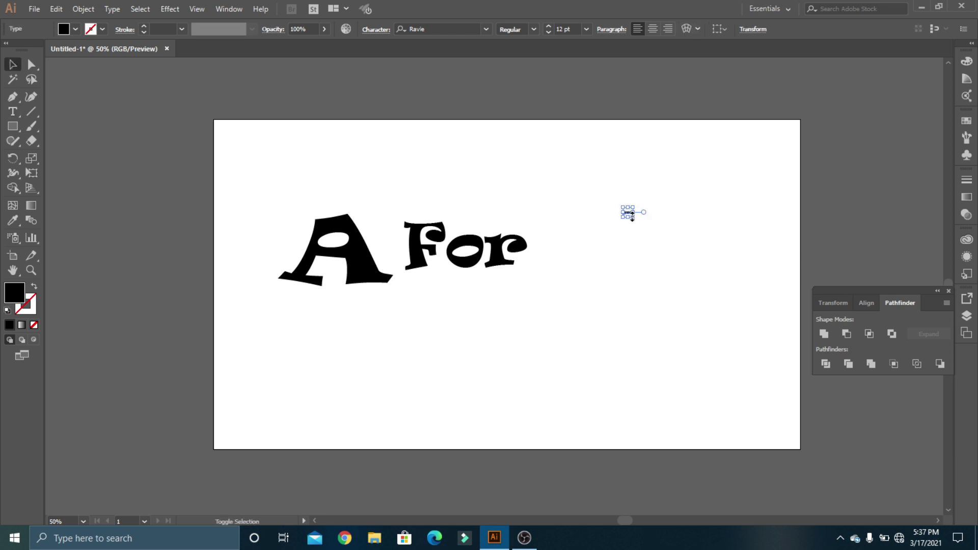
pyautogui.moveTo(632, 215); pyautogui.dragTo(735, 295)
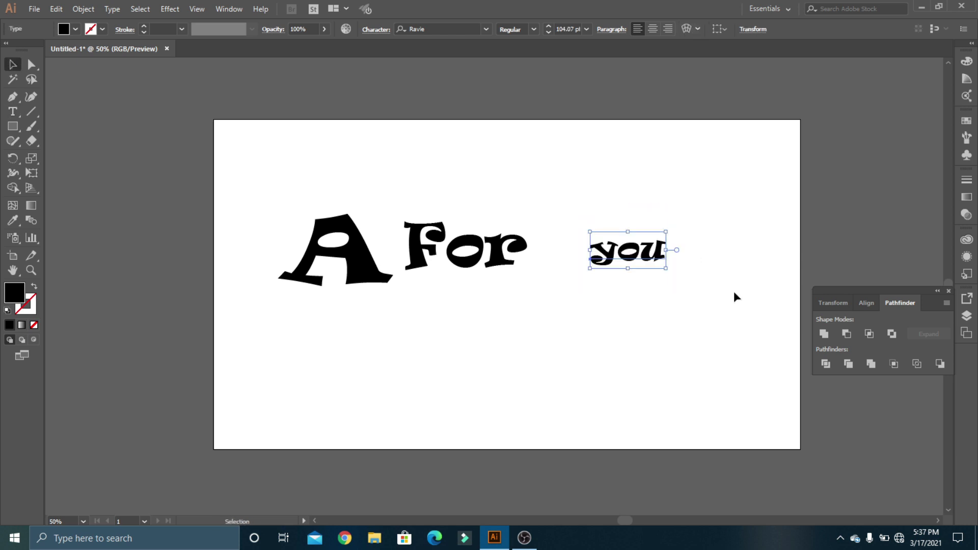
pyautogui.moveTo(626, 255); pyautogui.dragTo(497, 309)
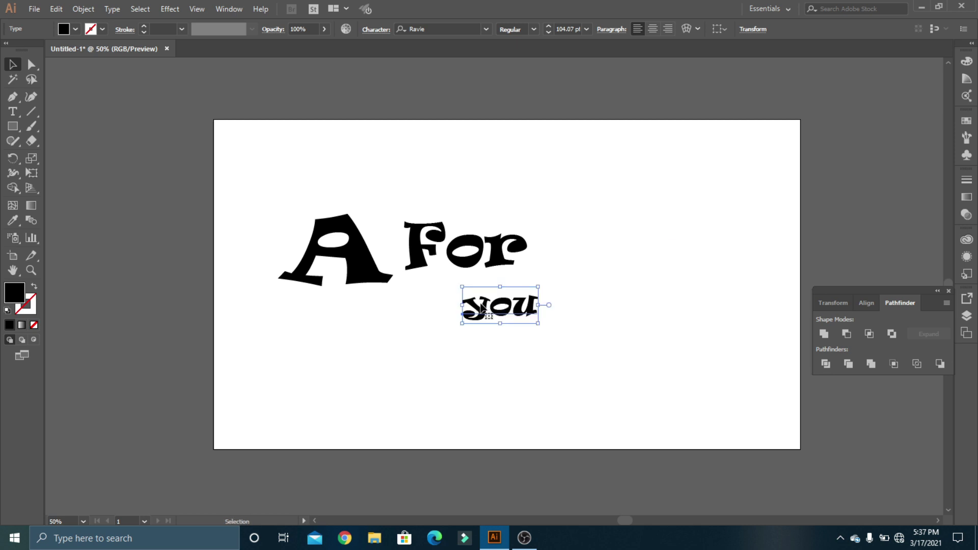
# Capitalize the lower word to read "You", enlarge it to about 129 pt and move it to the artboard's lower right area.
pyautogui.press('t')
pyautogui.press('BackSpace')
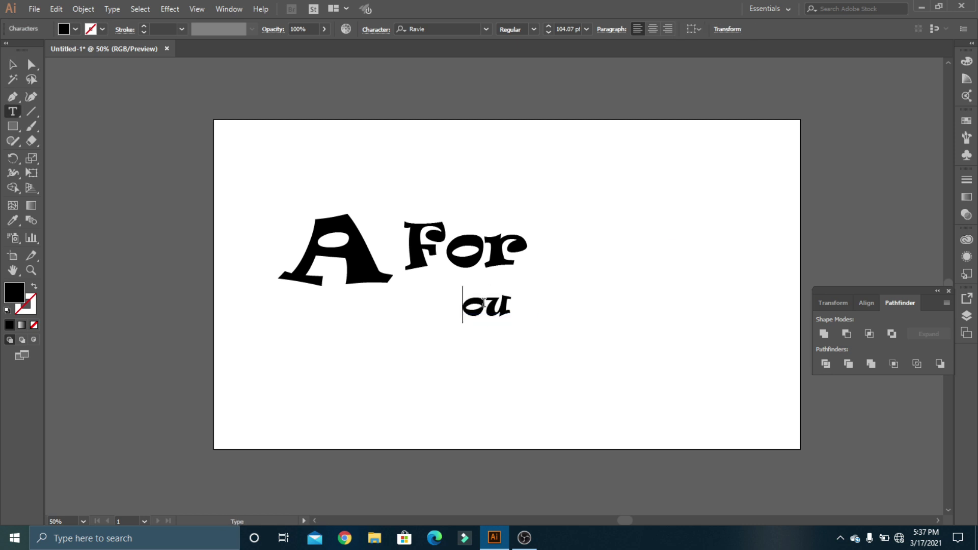
pyautogui.write('Y')
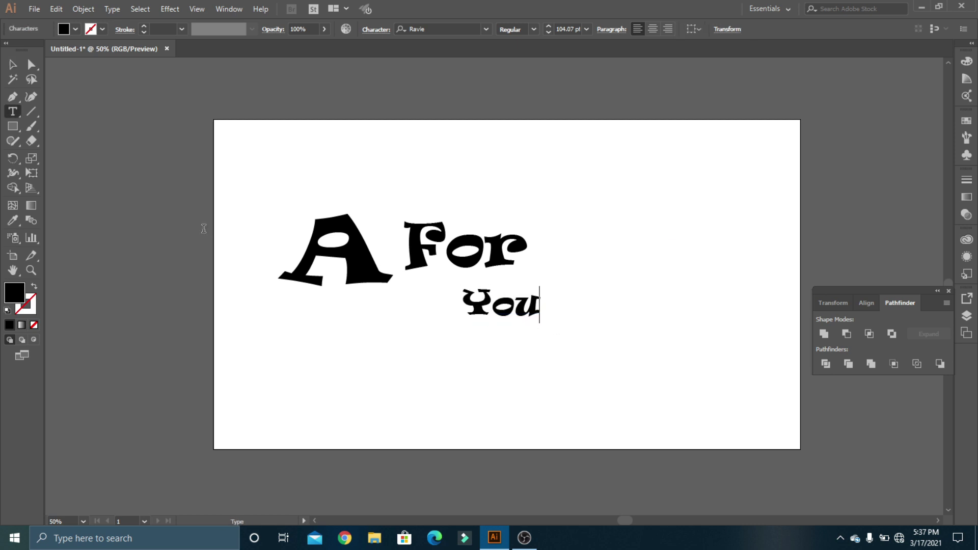
pyautogui.click(13, 65)
pyautogui.moveTo(493, 312); pyautogui.dragTo(654, 388)
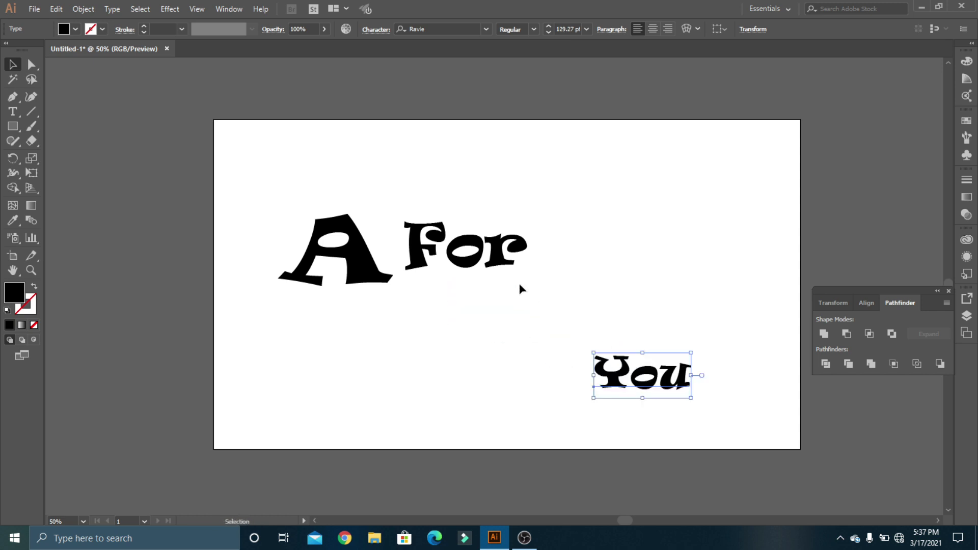
# Enlarge "For" to about 233 pt, set it close against the A, and place "You" directly beneath it.
pyautogui.click(487, 265)
pyautogui.moveTo(532, 281); pyautogui.dragTo(561, 299)
pyautogui.moveTo(499, 261)
pyautogui.mouseDown()
pyautogui.moveTo(492, 248)
pyautogui.moveTo(487, 259)
pyautogui.mouseUp()
pyautogui.click(609, 267)
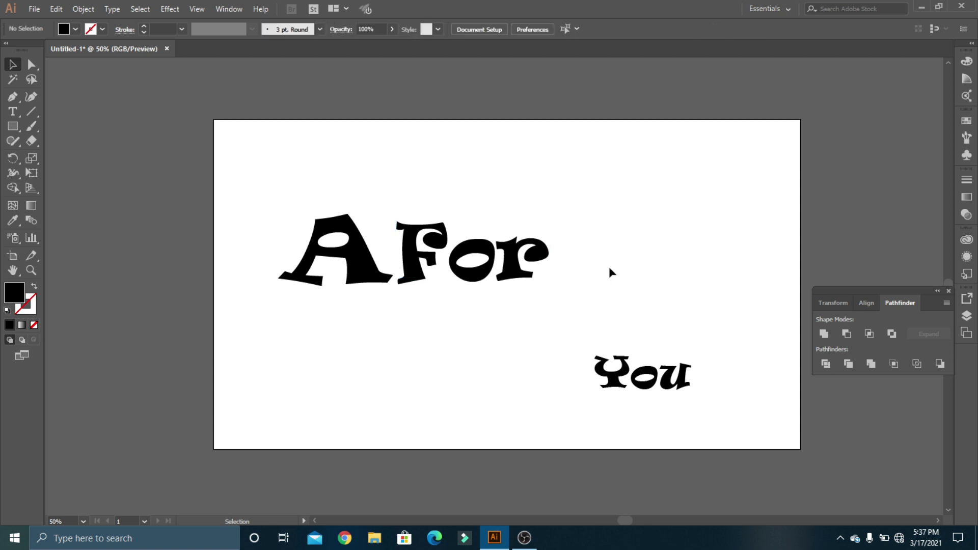
pyautogui.moveTo(640, 391); pyautogui.dragTo(480, 319)
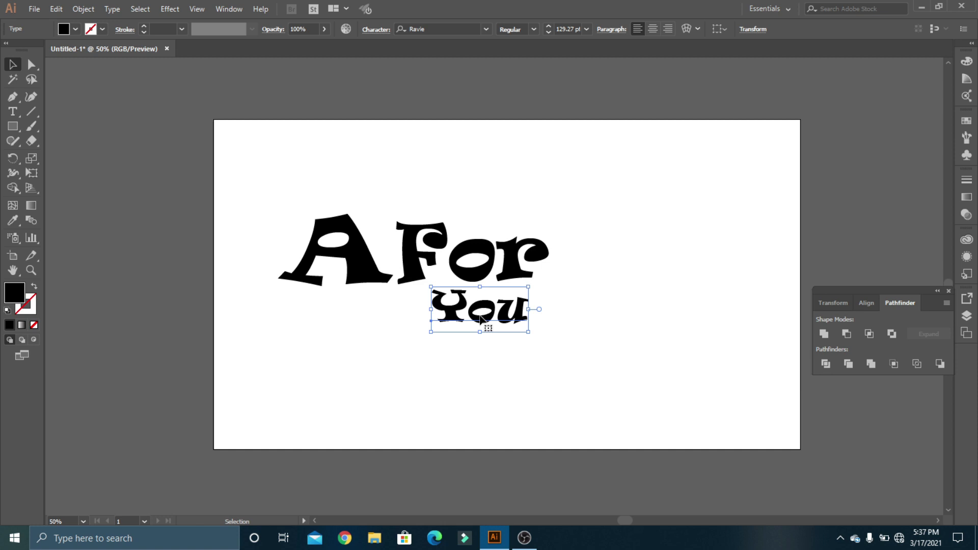
# Fill the word "For" with red.
pyautogui.click(439, 249)
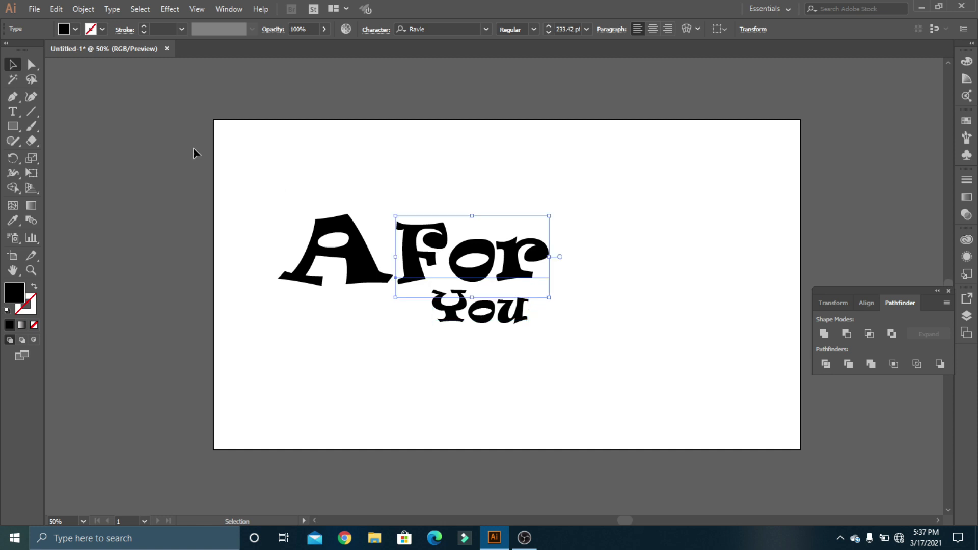
pyautogui.click(76, 30)
pyautogui.click(42, 49)
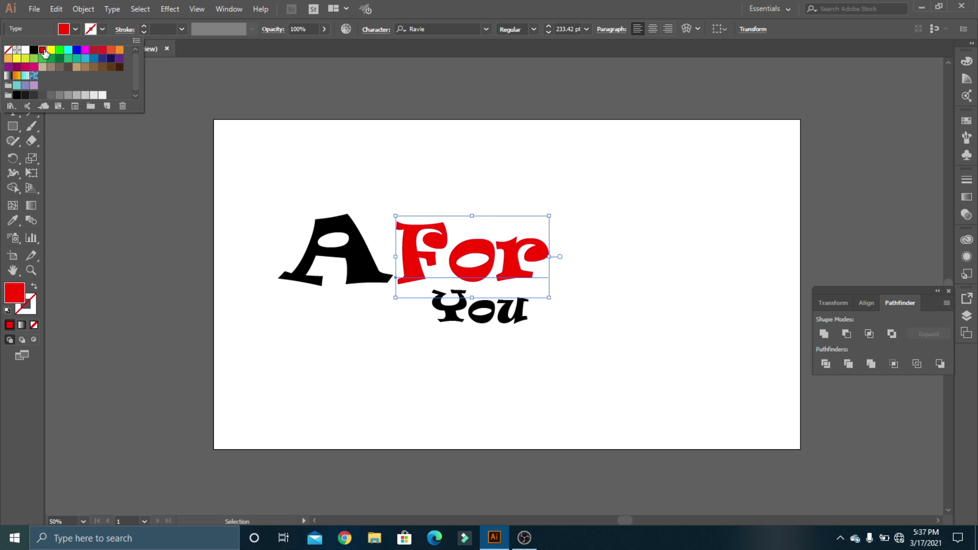
pyautogui.click(76, 30)
pyautogui.click(595, 262)
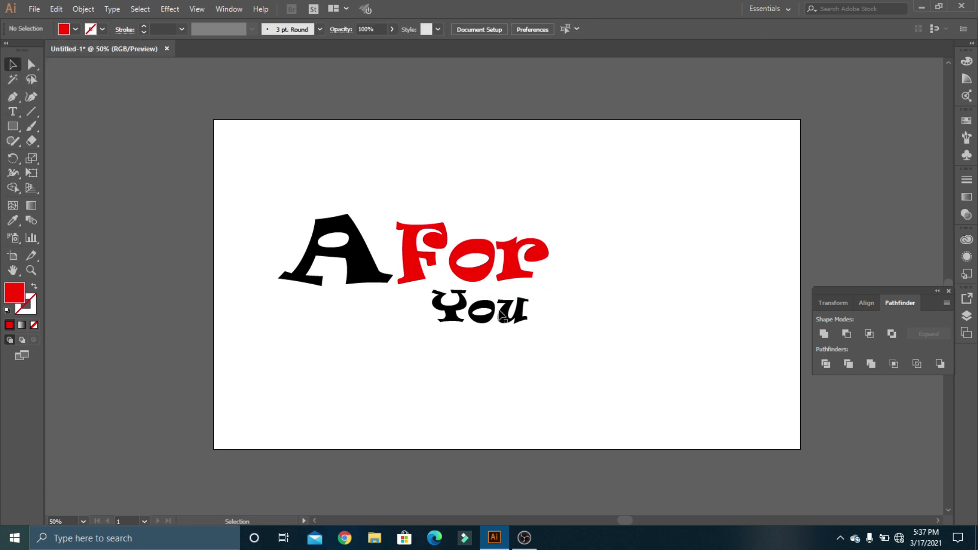
# Fill the word "You" with yellow and give it a black 1 pt stroke.
pyautogui.click(503, 315)
pyautogui.click(75, 32)
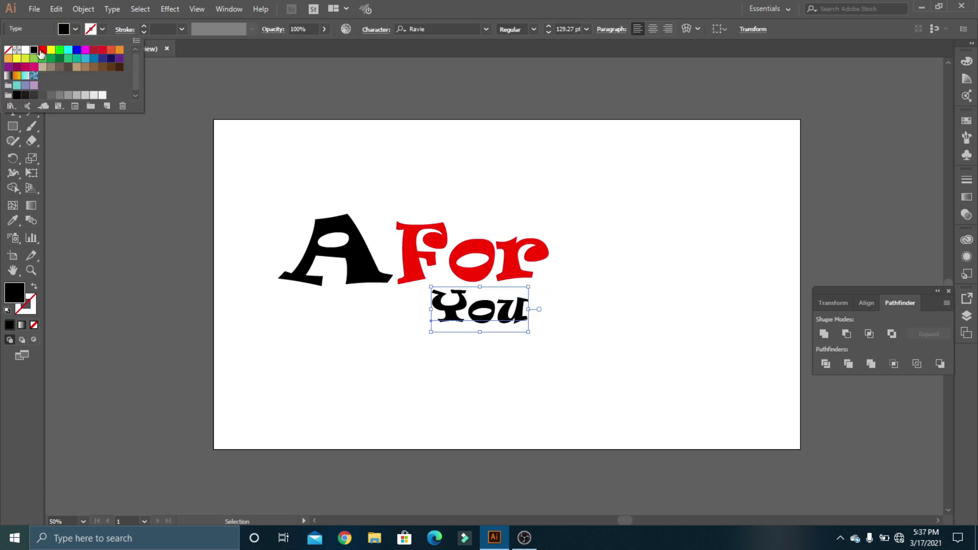
pyautogui.click(51, 50)
pyautogui.click(77, 29)
pyautogui.click(103, 29)
pyautogui.click(31, 51)
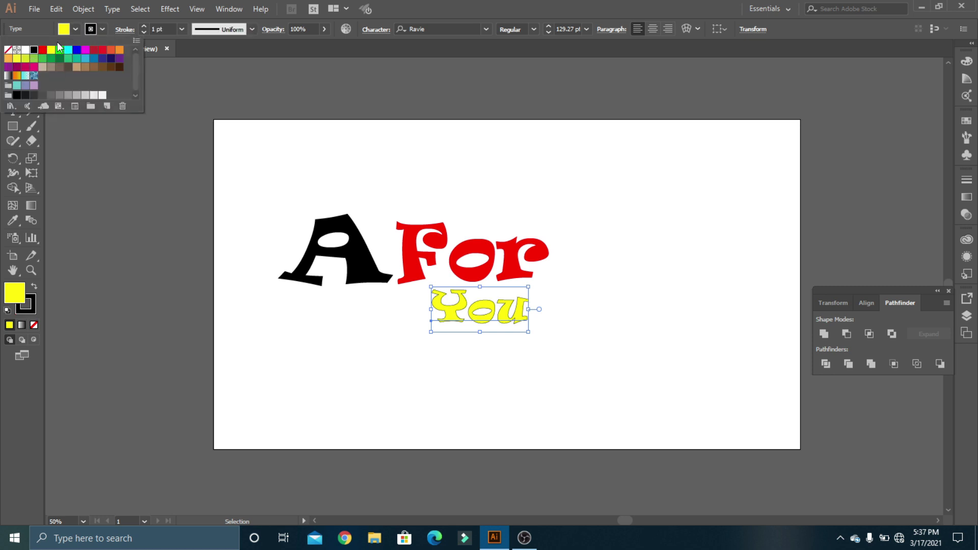
pyautogui.click(99, 29)
pyautogui.click(221, 153)
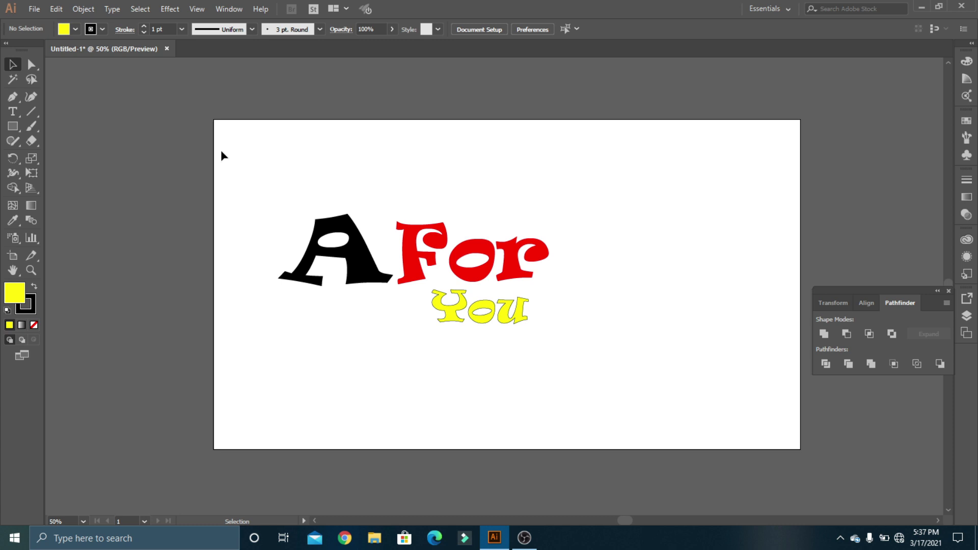
# Group the three text objects and move the group off the artboard's left side.
pyautogui.moveTo(259, 176); pyautogui.dragTo(625, 384)
pyautogui.press('a')
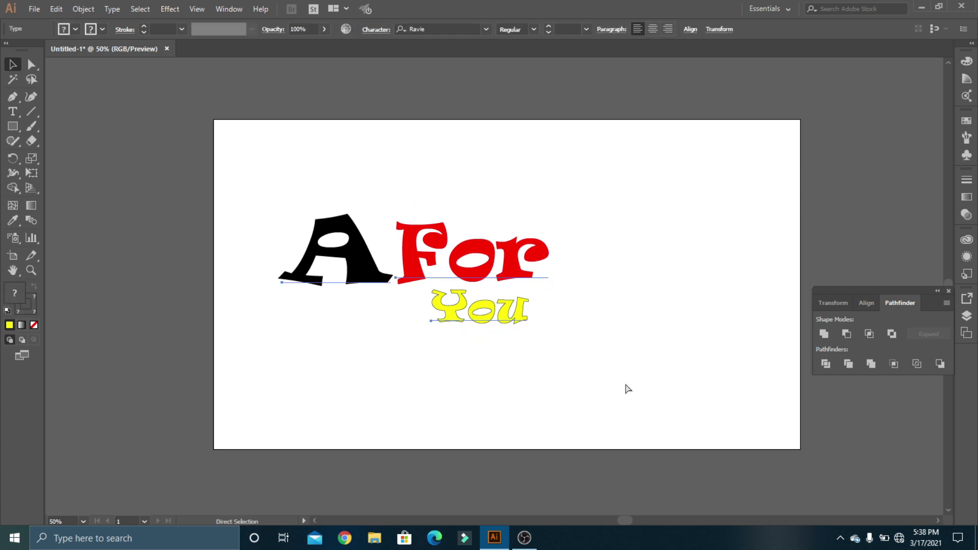
pyautogui.hotkey('ctrl', 'g')
pyautogui.press('v')
pyautogui.moveTo(490, 276); pyautogui.dragTo(146, 170)
pyautogui.click(345, 138)
# Draw a blue rectangle of about 1914 × 1078 px over the artboard and remove its stroke.
pyautogui.click(9, 130)
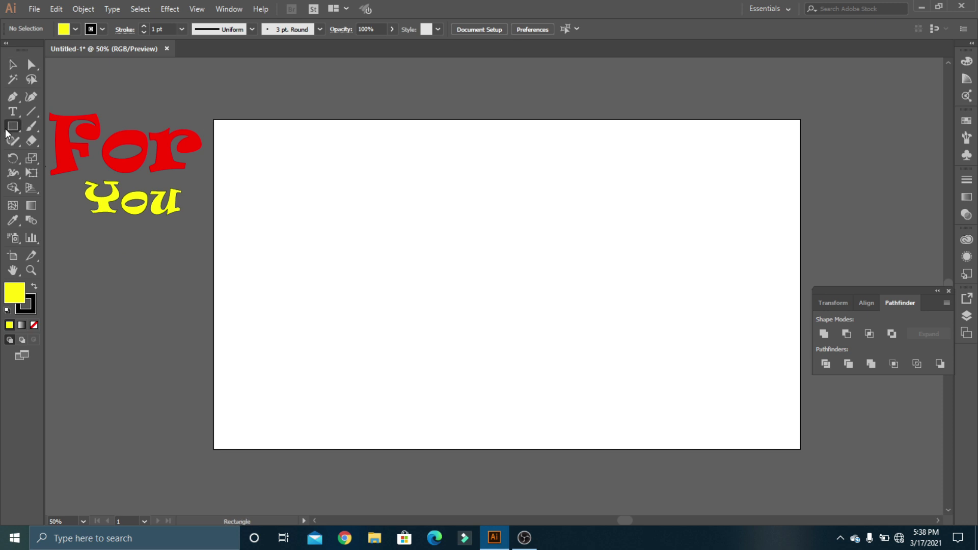
pyautogui.click(80, 25)
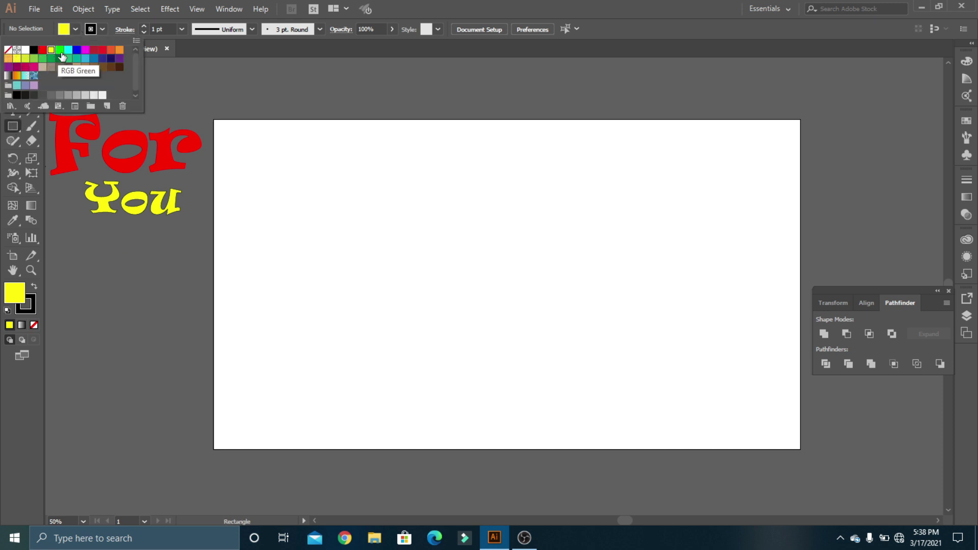
pyautogui.click(94, 58)
pyautogui.click(75, 30)
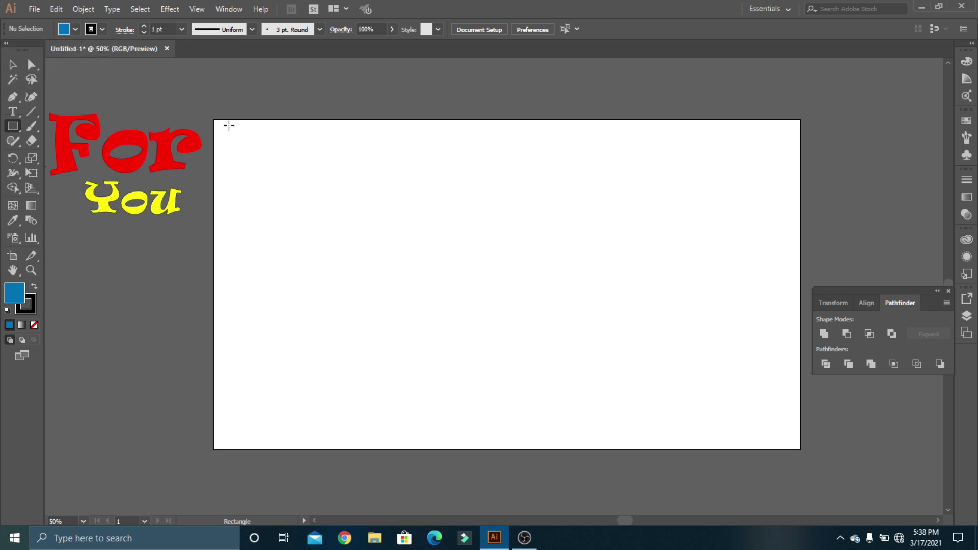
pyautogui.moveTo(215, 120); pyautogui.dragTo(799, 450)
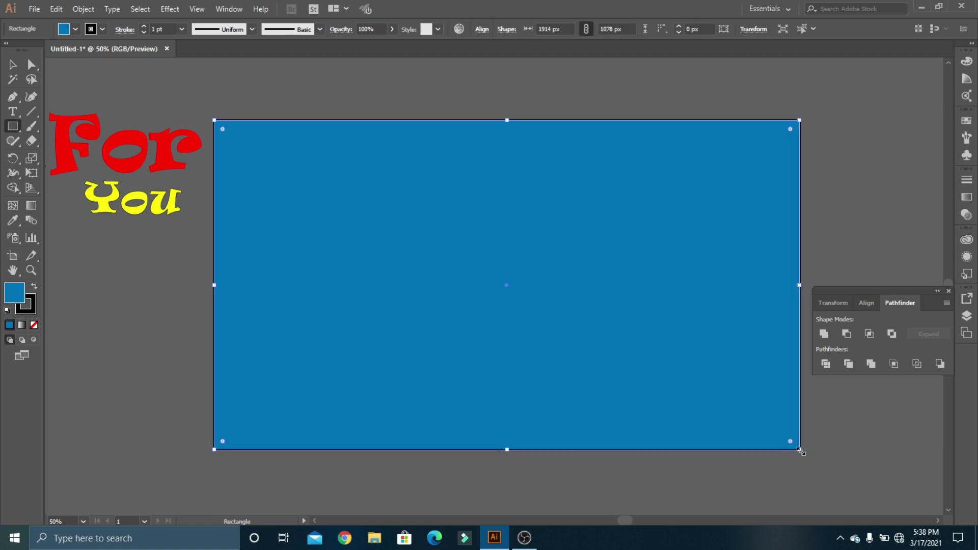
pyautogui.click(103, 29)
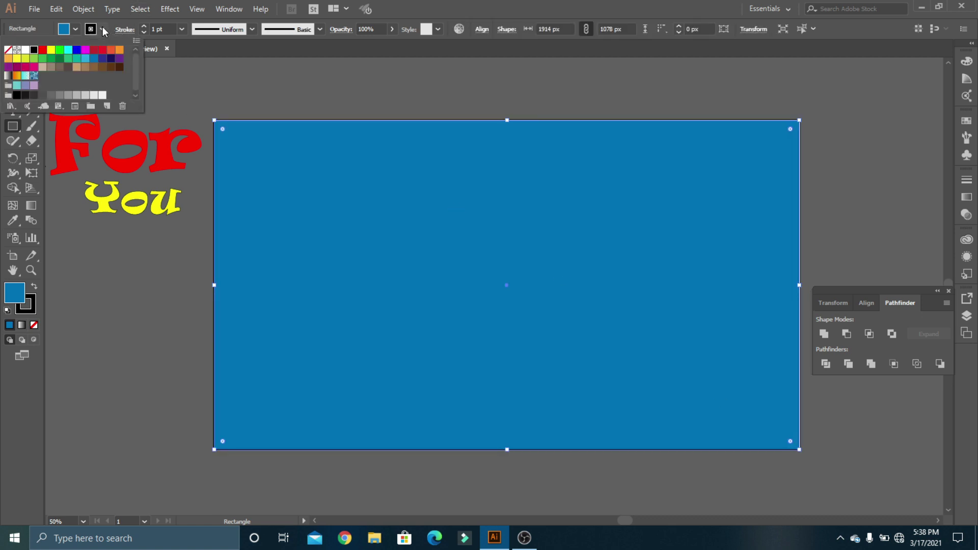
pyautogui.click(8, 50)
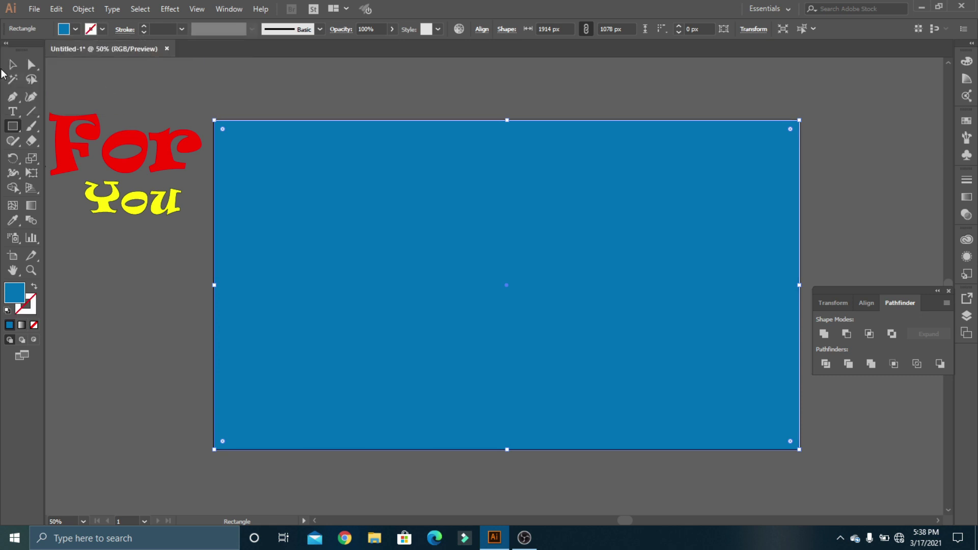
# Adjust the blue rectangle's corners so it covers the whole artboard.
pyautogui.click(13, 65)
pyautogui.moveTo(215, 121); pyautogui.dragTo(218, 119)
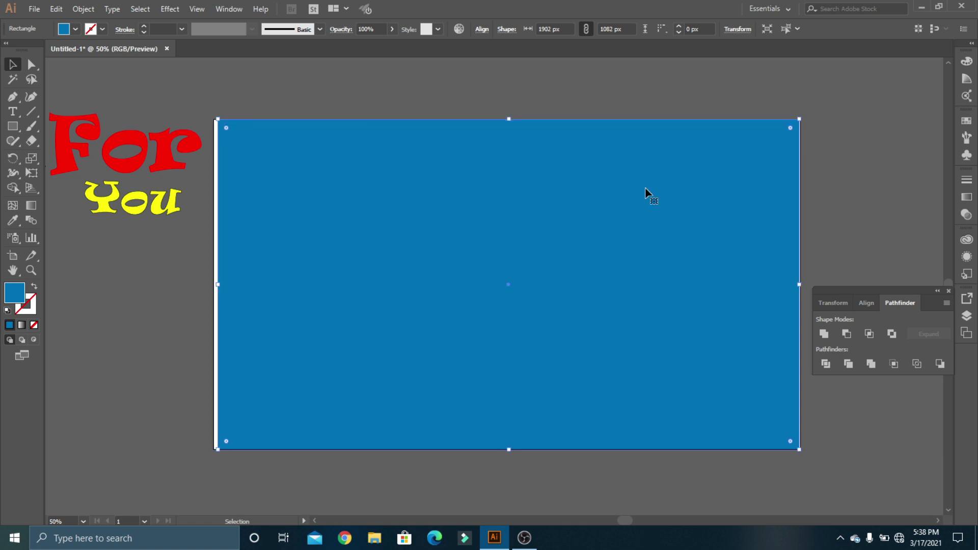
pyautogui.moveTo(218, 451); pyautogui.dragTo(214, 453)
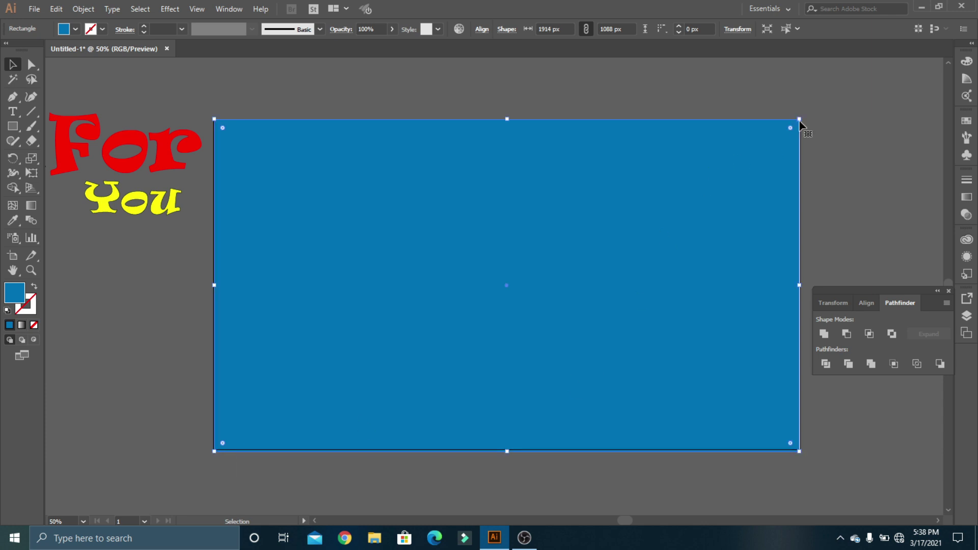
pyautogui.moveTo(799, 120); pyautogui.dragTo(804, 120)
pyautogui.click(855, 109)
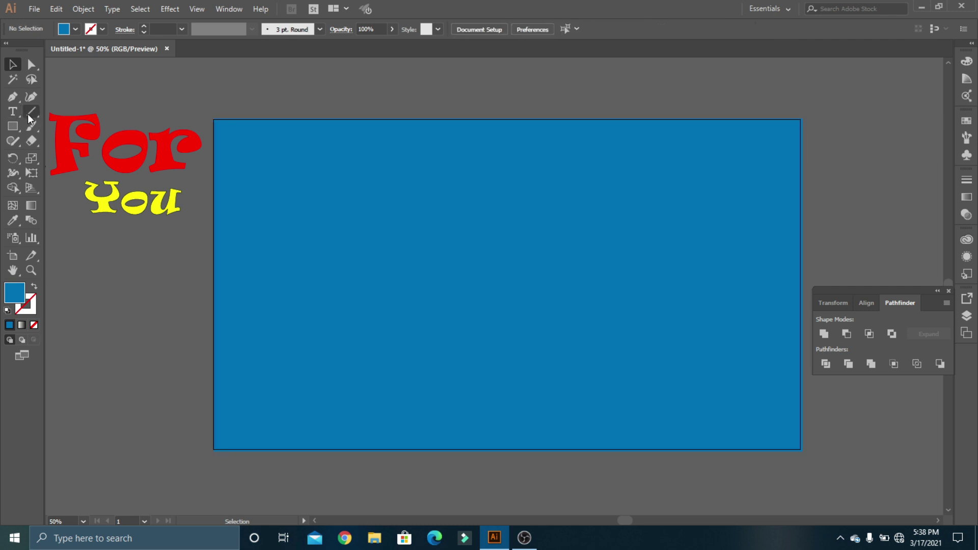
pyautogui.click(13, 126)
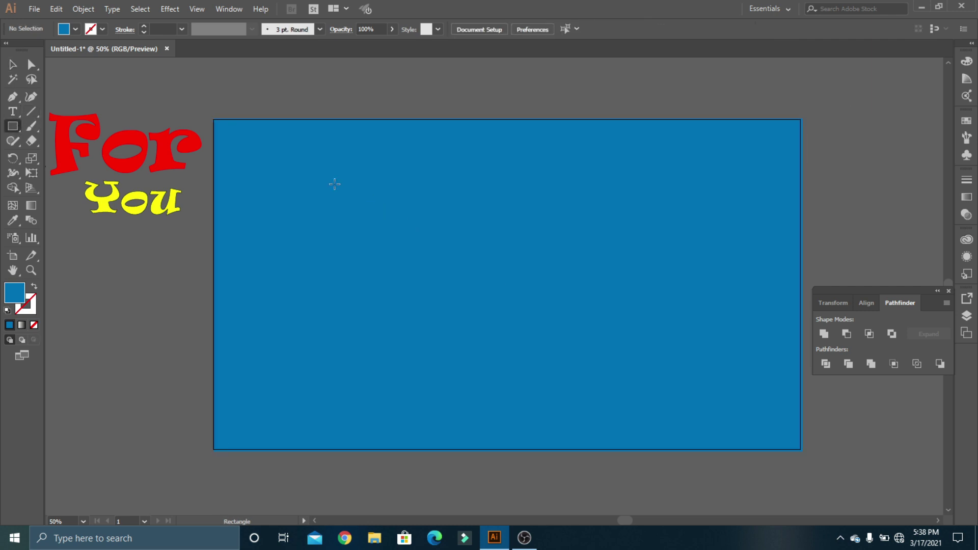
pyautogui.click(76, 29)
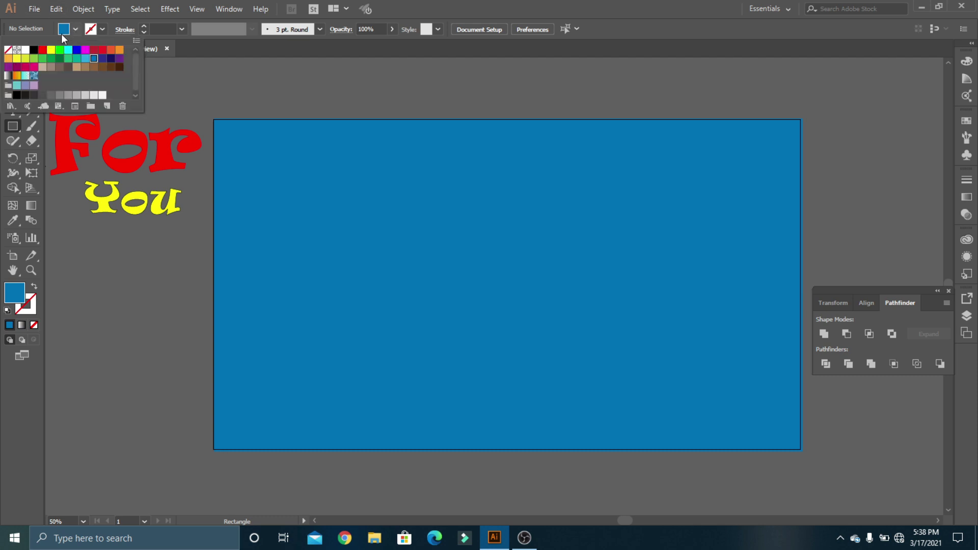
pyautogui.click(25, 50)
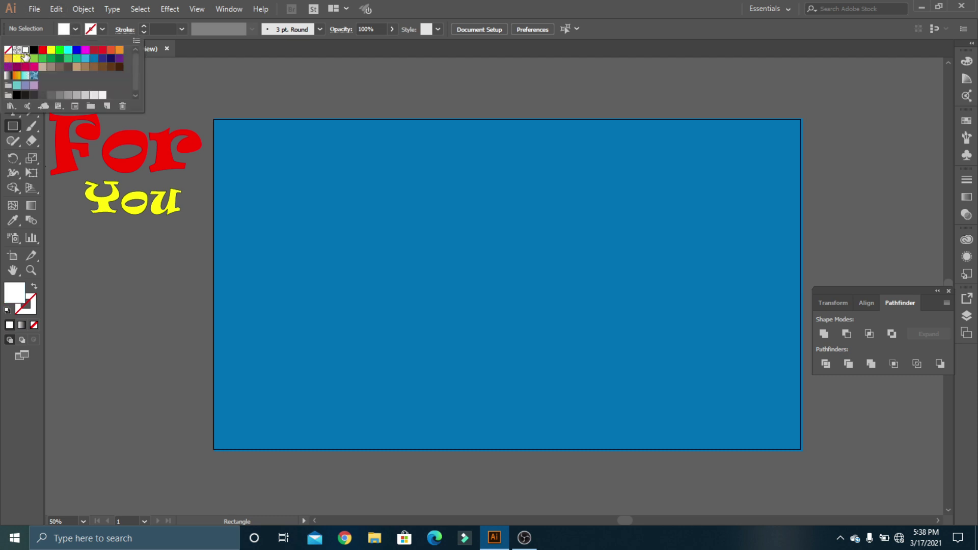
pyautogui.click(75, 30)
# Move the grouped "A For You" text back to the middle of the artboard and bring it in front of the blue background.
pyautogui.click(12, 64)
pyautogui.moveTo(75, 114); pyautogui.dragTo(532, 257)
pyautogui.rightClick(532, 254)
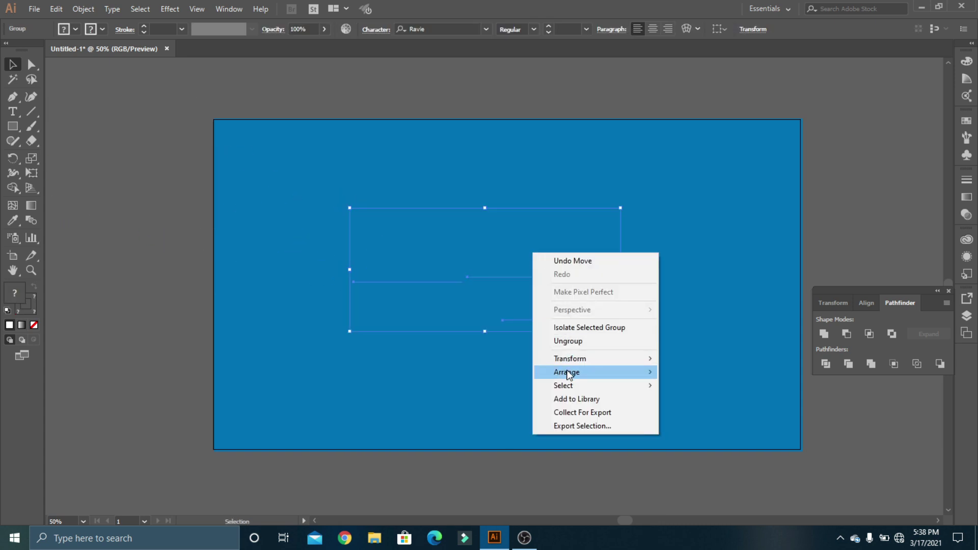
pyautogui.moveTo(569, 373)
pyautogui.click(688, 374)
pyautogui.moveTo(503, 276)
pyautogui.mouseDown()
pyautogui.moveTo(519, 285)
pyautogui.moveTo(514, 279)
pyautogui.mouseUp()
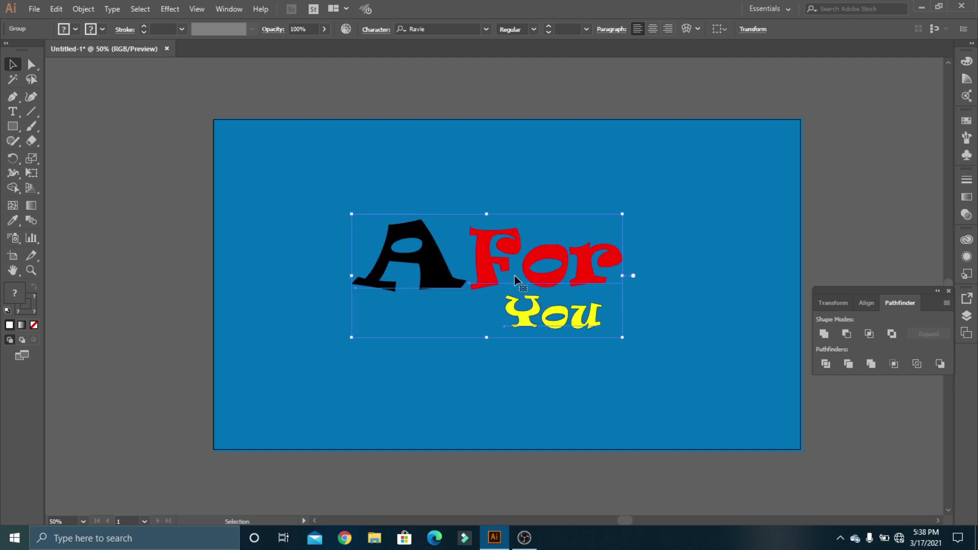
pyautogui.click(183, 179)
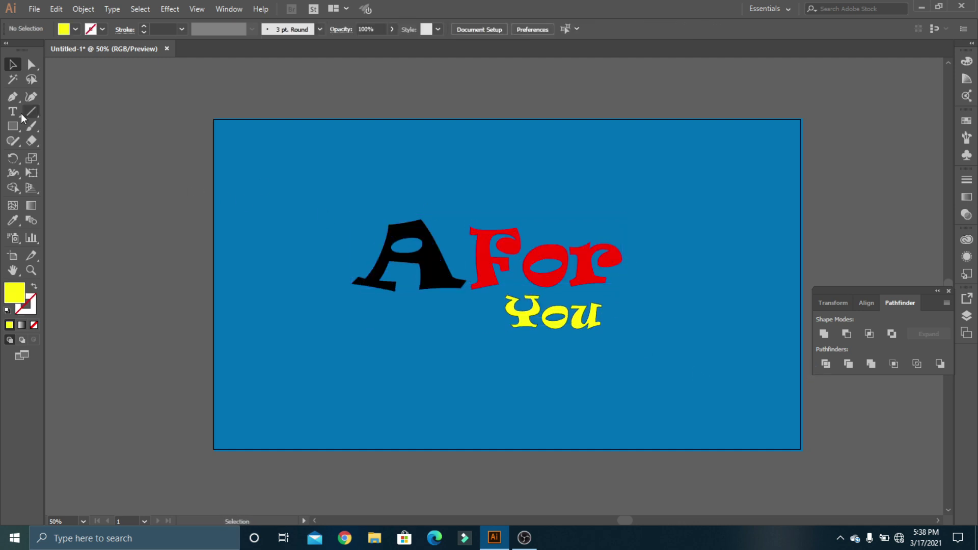
# Draw a rectangle of about 1178 × 554 px around the text and remove its fill.
pyautogui.click(15, 127)
pyautogui.moveTo(313, 192); pyautogui.dragTo(673, 361)
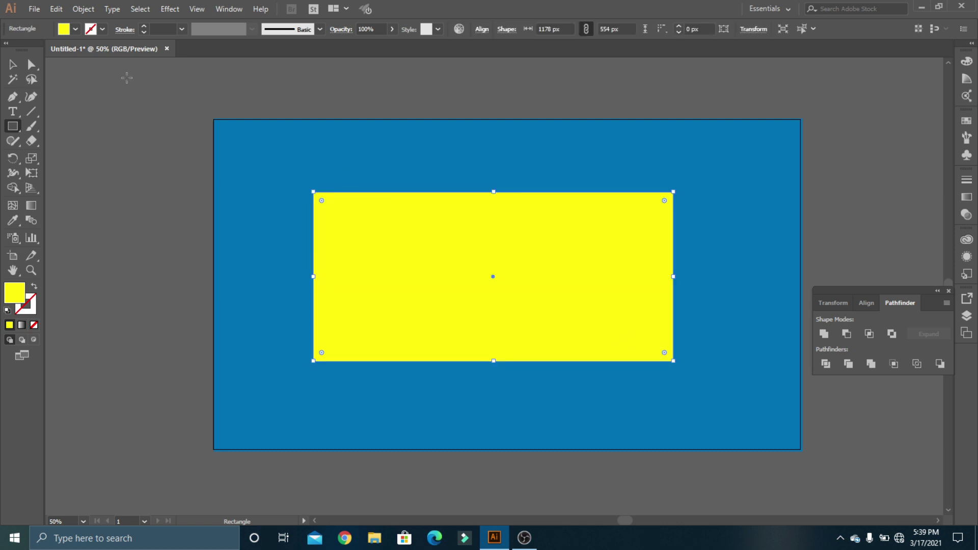
pyautogui.click(75, 29)
pyautogui.click(8, 50)
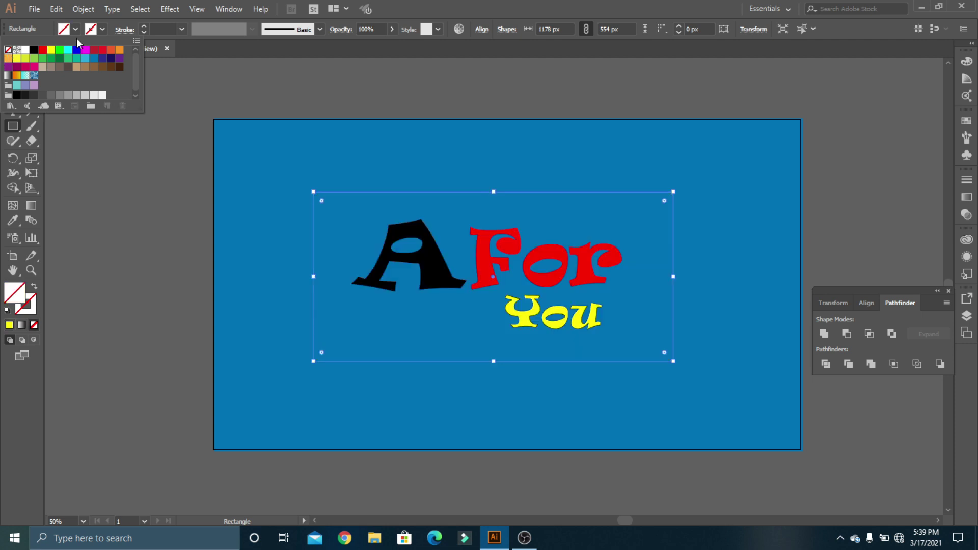
# Give the rectangle around the text a white 13 pt stroke.
pyautogui.click(102, 32)
pyautogui.click(102, 32)
pyautogui.click(25, 50)
pyautogui.click(102, 32)
pyautogui.click(144, 26)
pyautogui.click(145, 26)
pyautogui.click(144, 27)
pyautogui.click(144, 26)
pyautogui.click(146, 26)
pyautogui.click(145, 26)
pyautogui.click(145, 26)
pyautogui.click(145, 26)
pyautogui.click(145, 26)
pyautogui.click(145, 26)
pyautogui.click(145, 26)
pyautogui.click(145, 26)
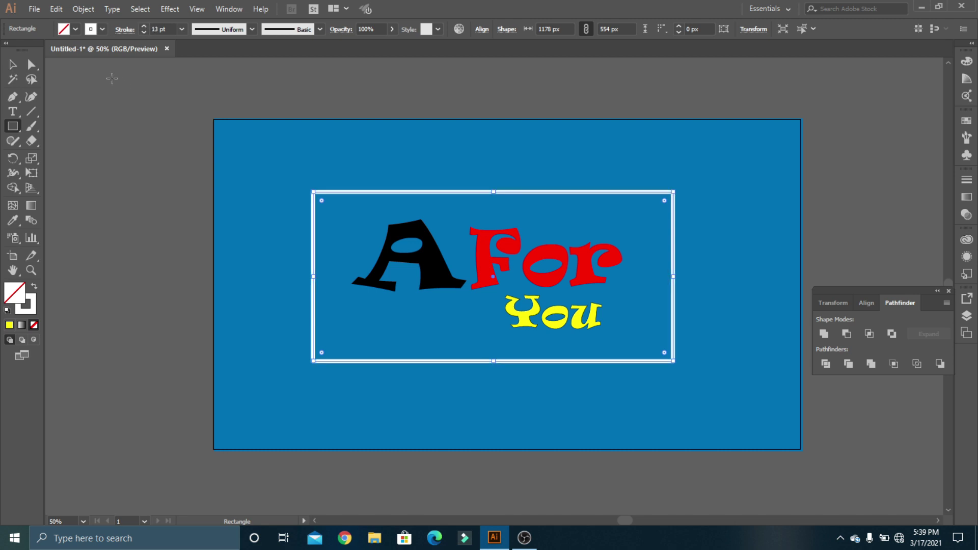
# Shift the white frame slightly upward around the text and round its corners fully to a 277 px radius.
pyautogui.click(13, 64)
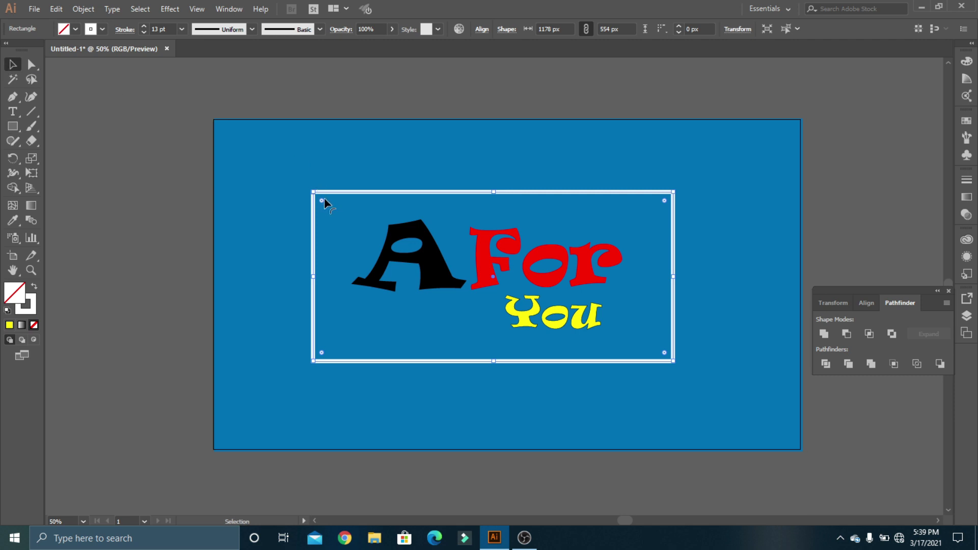
pyautogui.moveTo(356, 192); pyautogui.dragTo(357, 183)
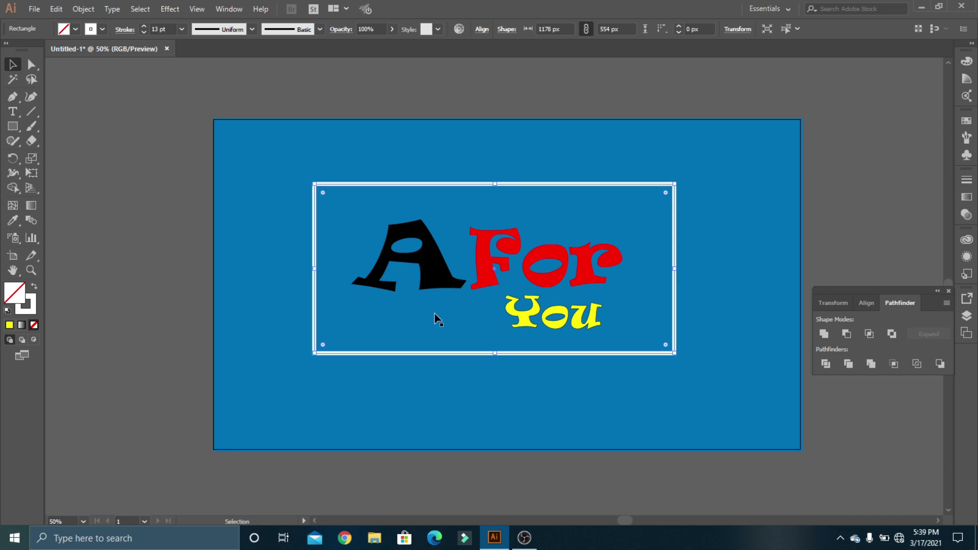
pyautogui.hotkey('shift', 'Down')
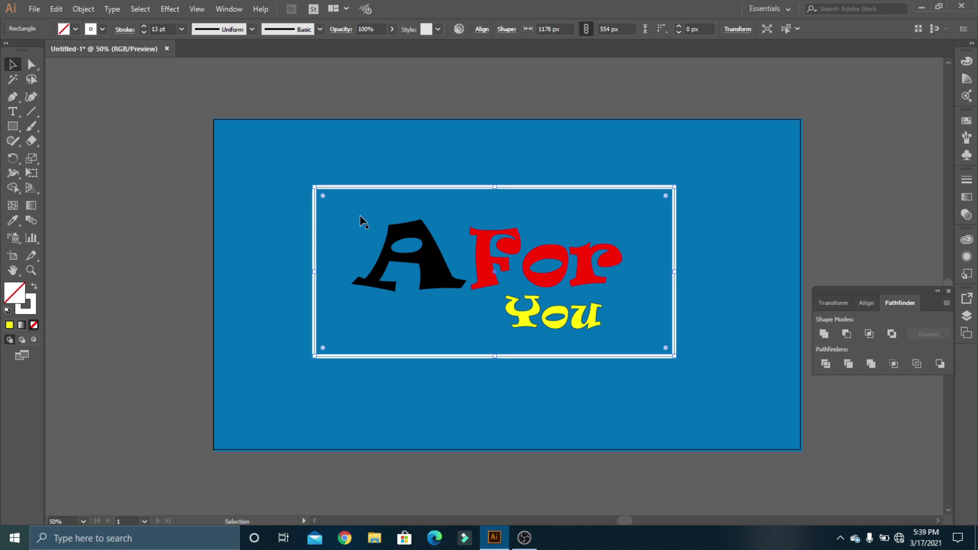
pyautogui.moveTo(323, 196); pyautogui.dragTo(461, 251)
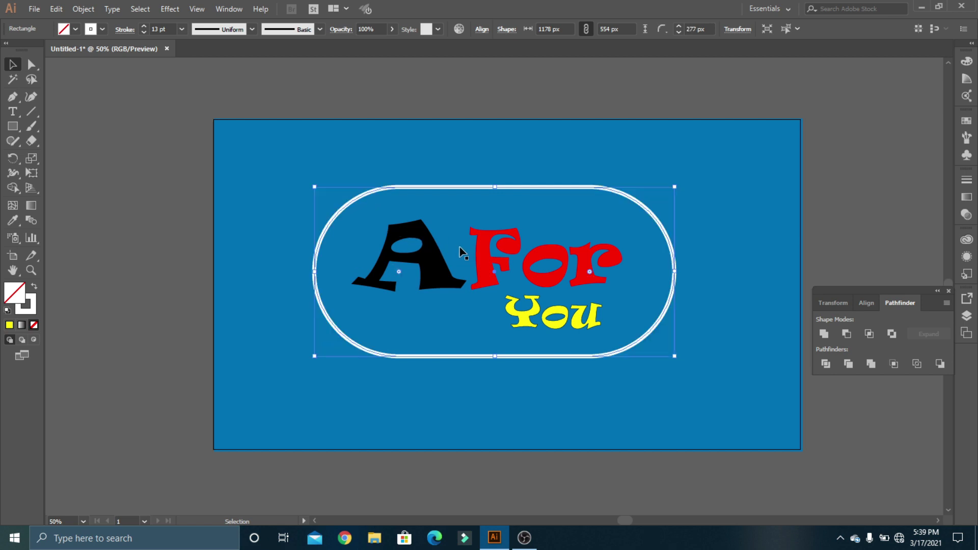
# Deselect everything and view the finished design in full-screen presentation mode.
pyautogui.click(183, 206)
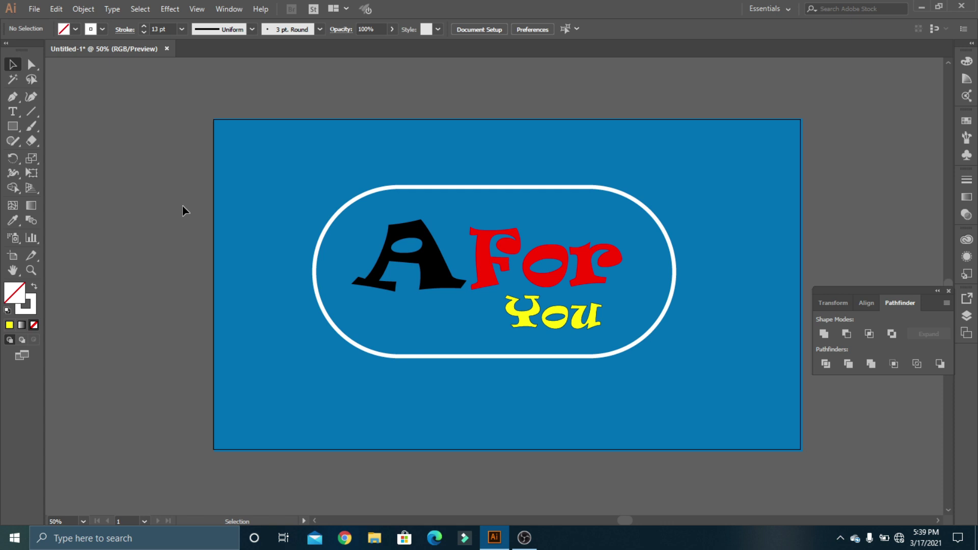
pyautogui.hotkey('shift', 'f')
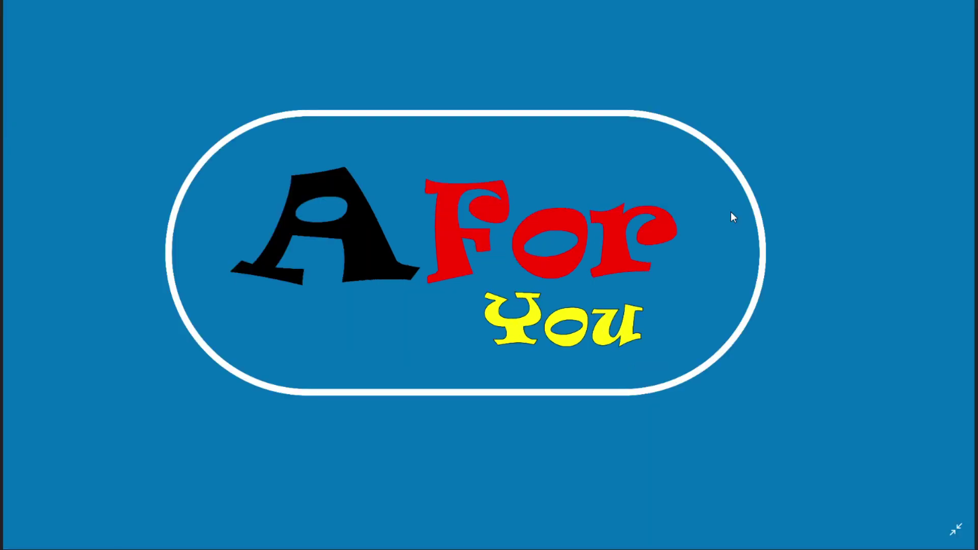